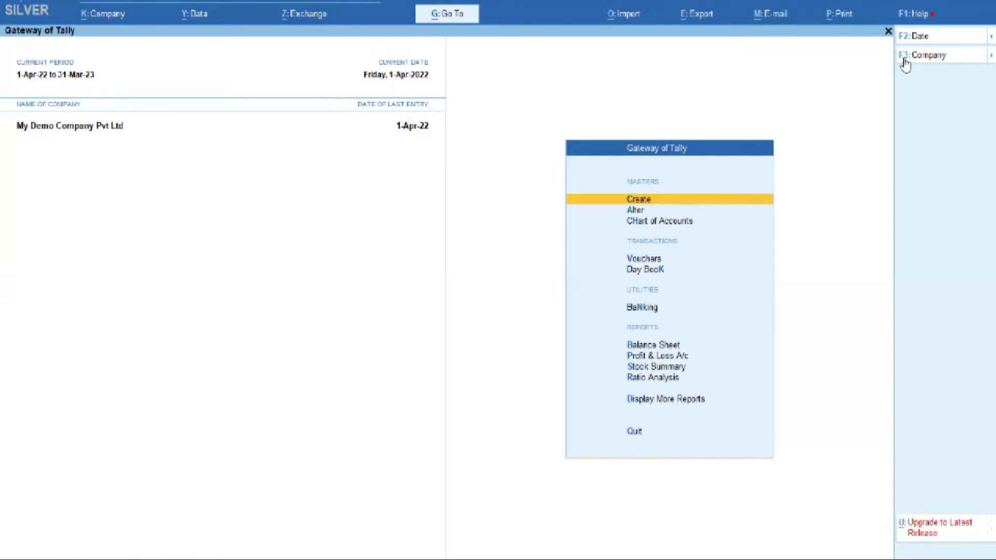
Open the management list of configured TDLs and add-ons.
left_click(921, 21)
key("Down")
key("Down")
key("Down")
key("Down")
key("Down")
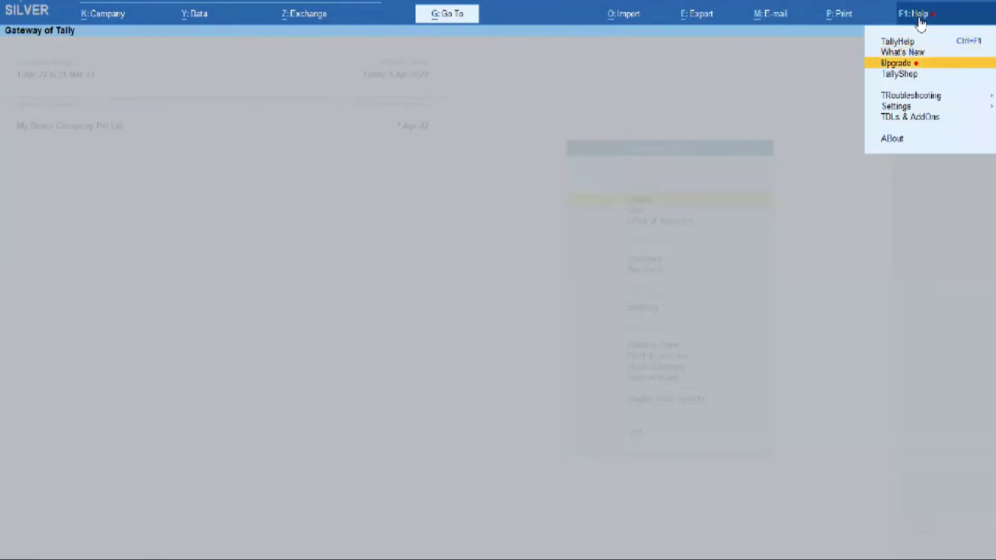
key("Down")
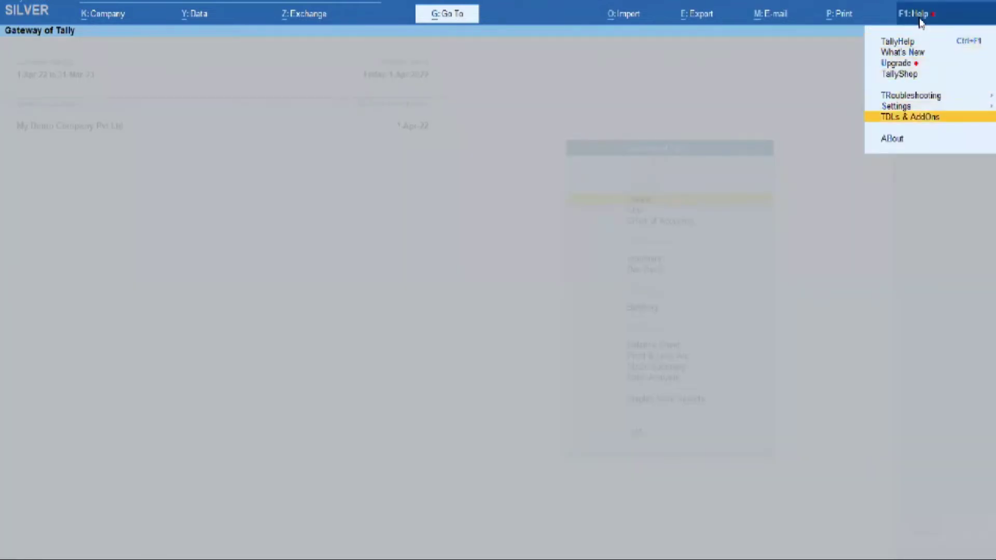
key("Return")
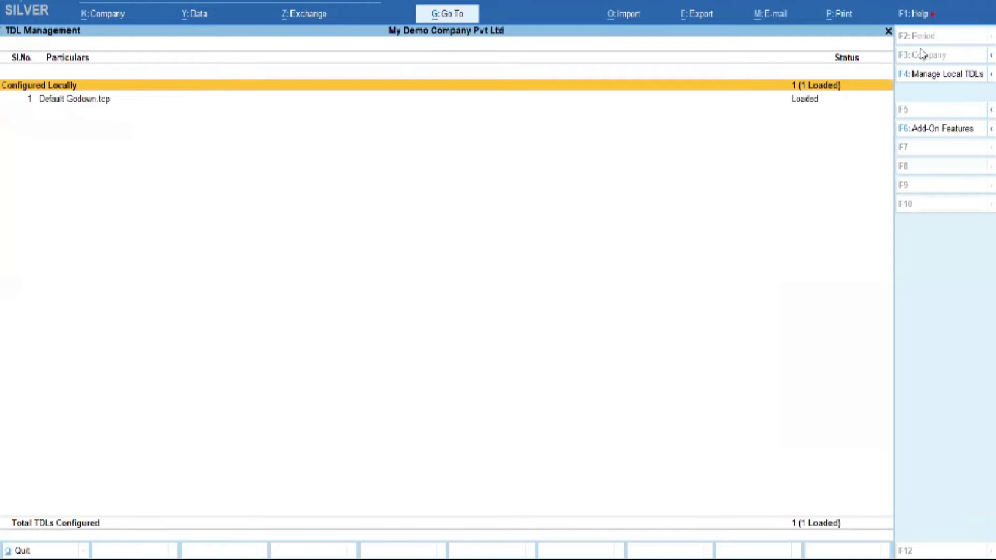
Review the local TDL configuration that loads Default Godown.tcp on startup, then return to the Gateway of Tally.
left_click(935, 78)
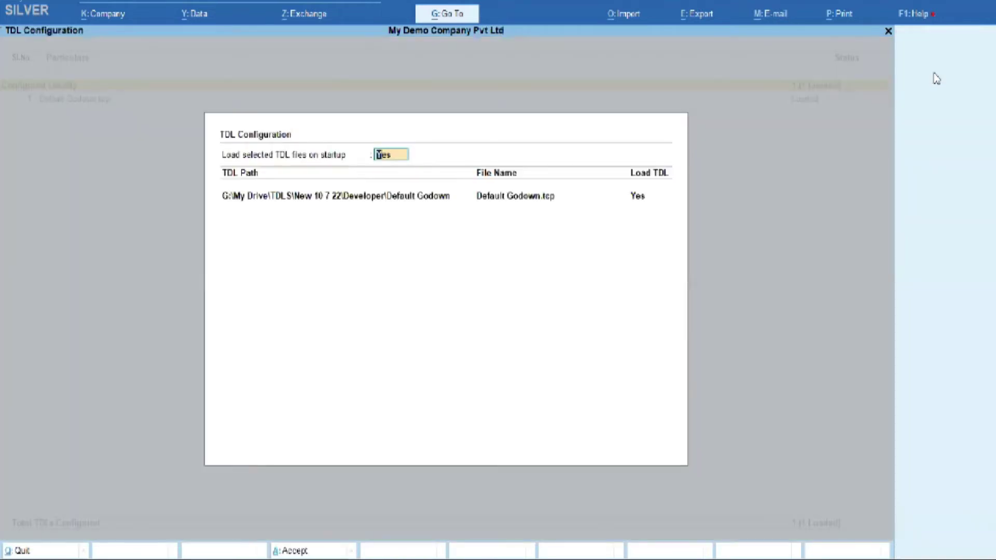
key("Return")
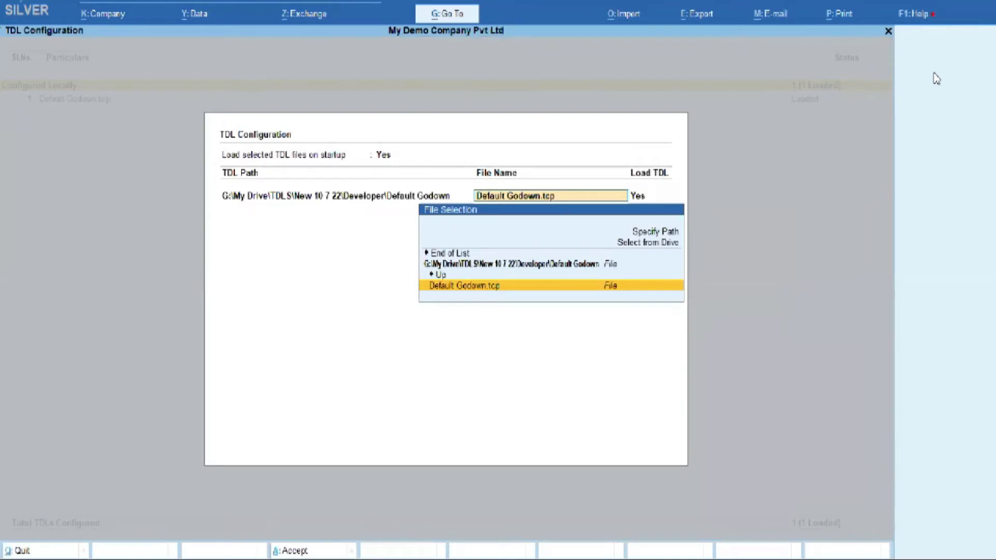
key("Return")
key("Return")
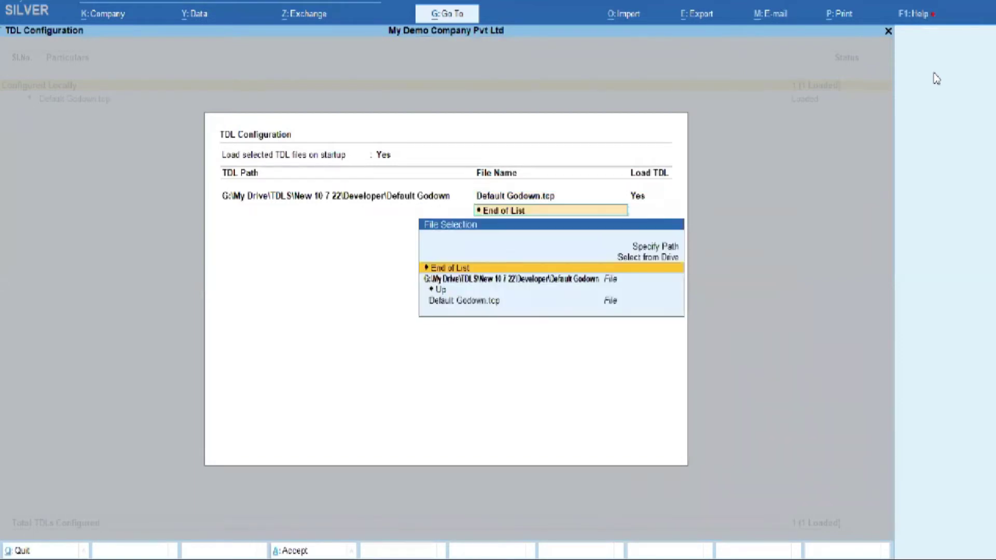
key("Return")
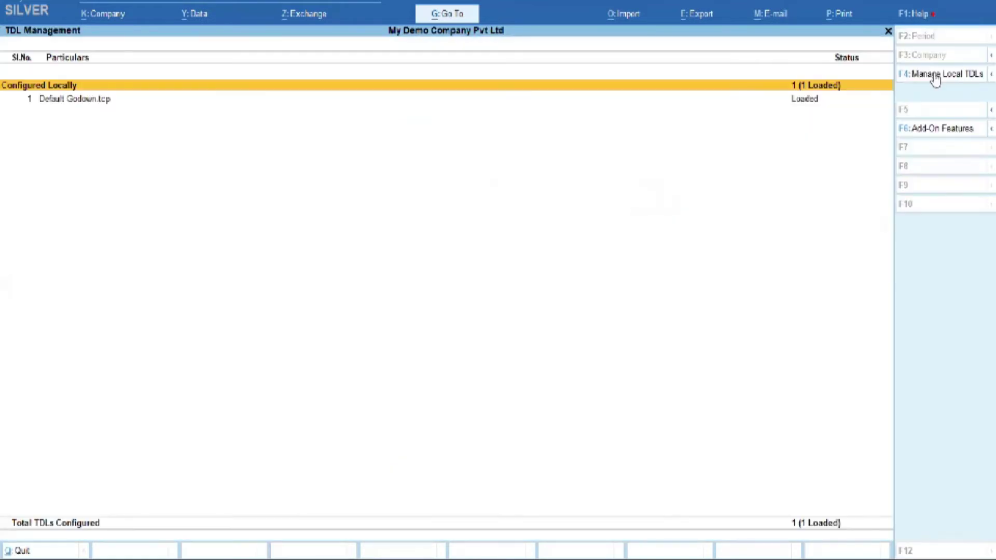
key("Escape")
key("Escape")
key("Escape")
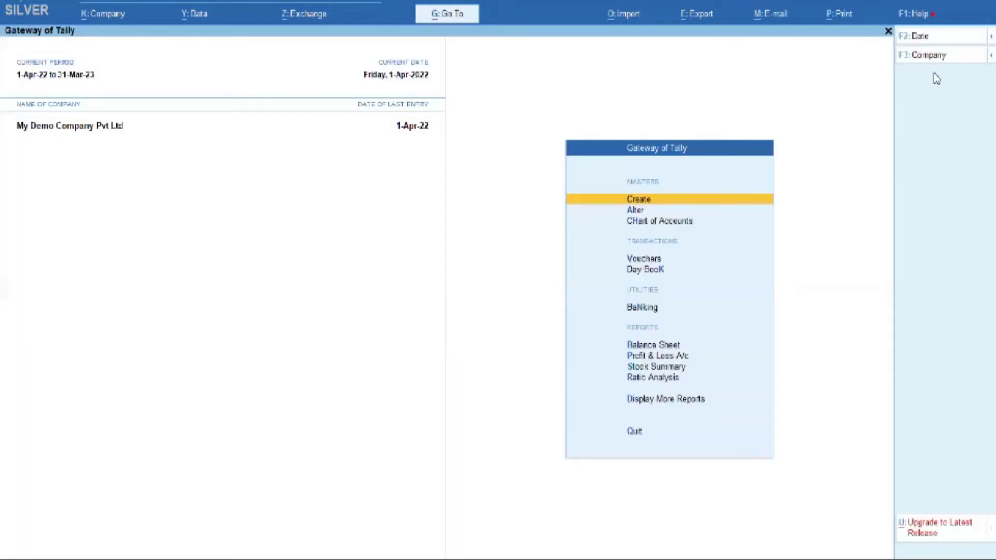
Open sales voucher No. 4 from the Day Book for alteration.
key("Down")
key("Down")
key("Down")
key("Down")
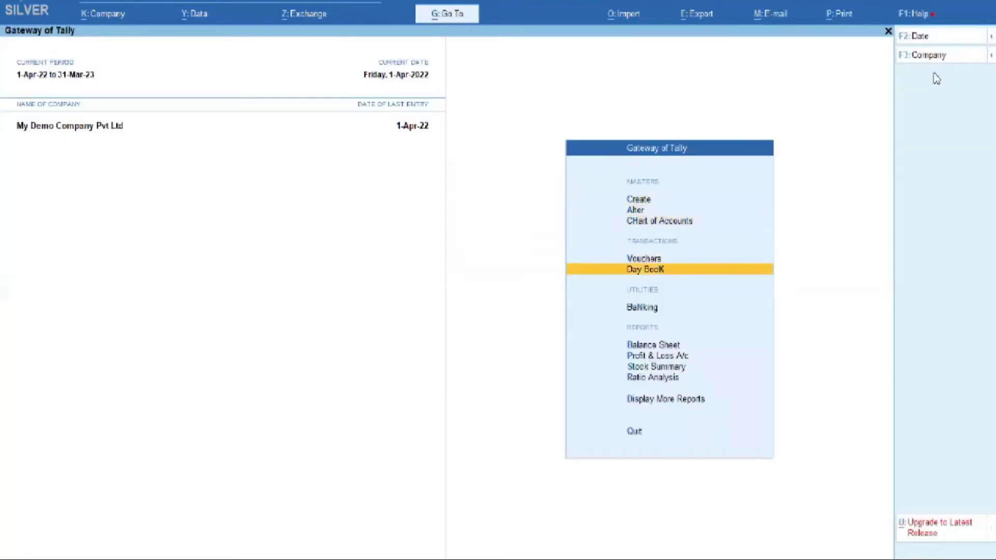
key("Return")
key("Down")
key("Down")
key("Down")
key("Down")
key("Return")
key("Return")
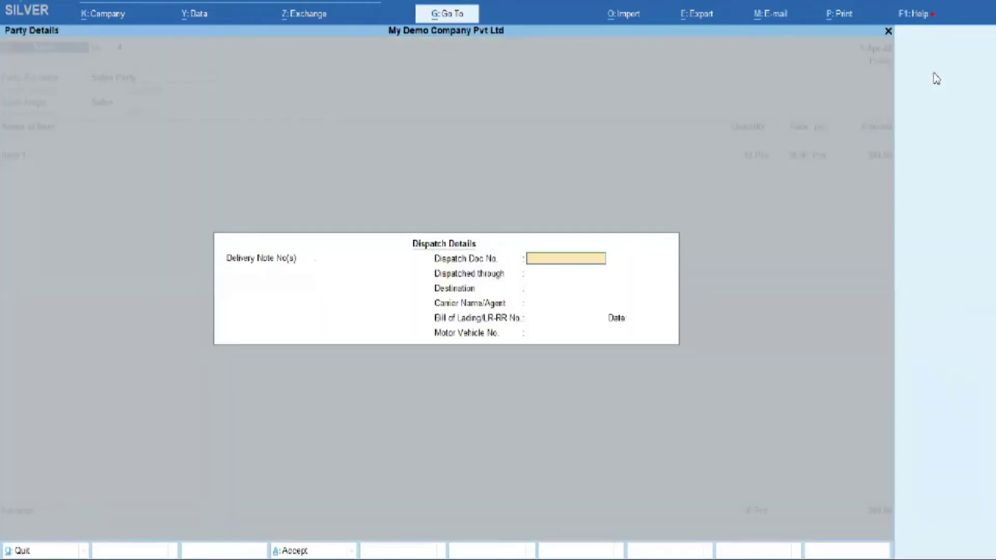
Examine the godown choices in the voucher's Item 1 allocation, and quit to the Gateway of Tally without saving.
key("ctrl+a")
key("ctrl+a")
key("Return")
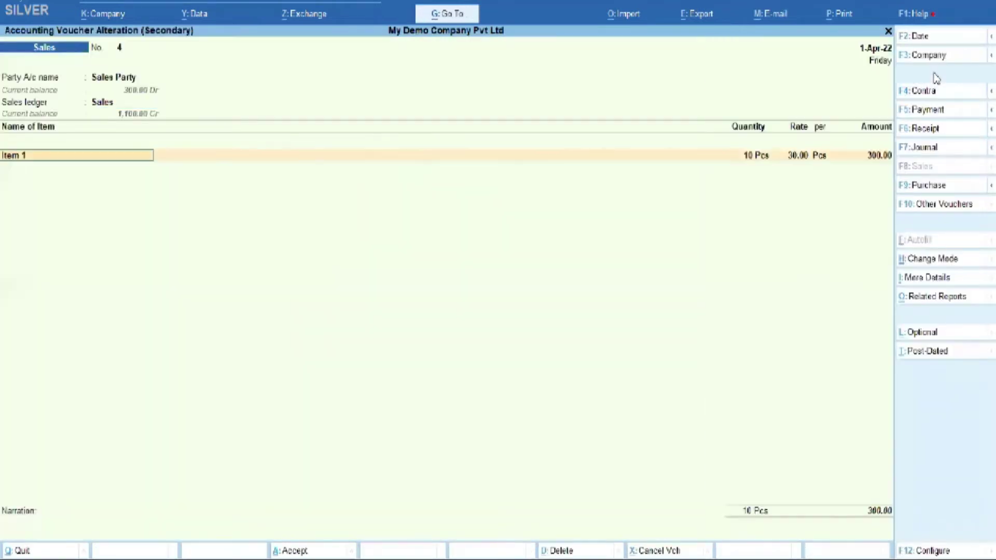
key("Return")
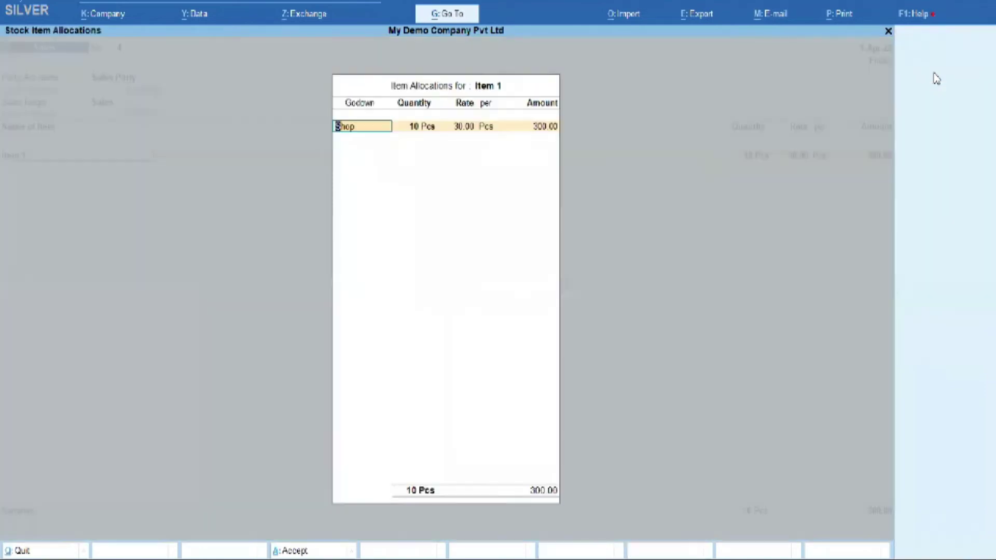
key("BackSpace")
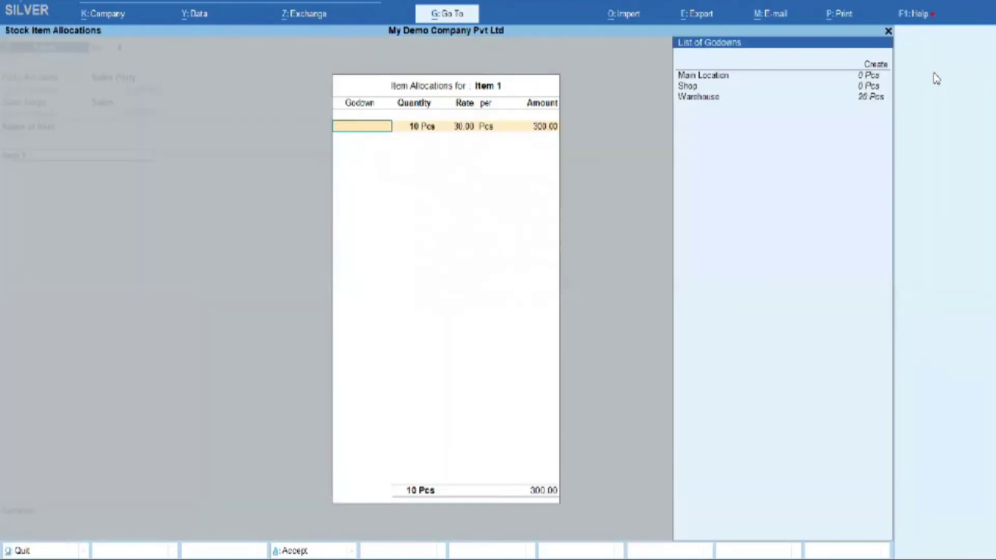
key("Down")
key("Down")
key("Down")
key("Down")
key("Down")
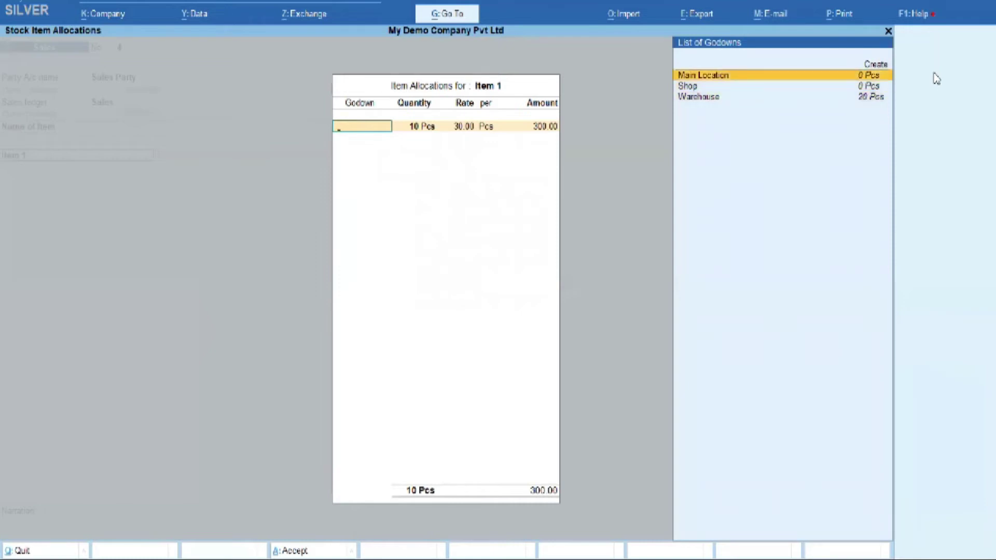
key("Down")
key("Down")
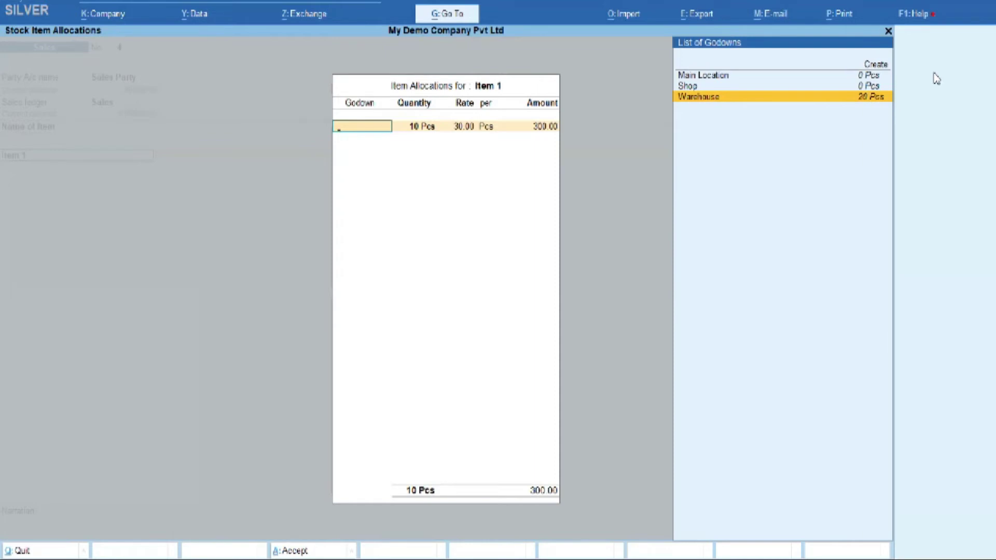
key("Up")
key("Up")
key("Escape")
key("Return")
key("Escape")
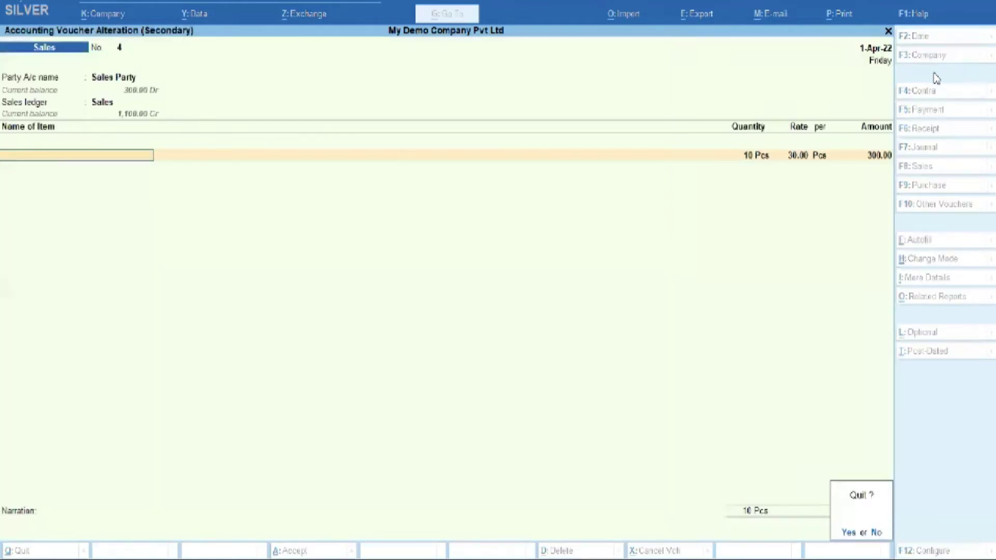
key("Return")
key("Escape")
key("Escape")
key("Escape")
Open the list of voucher types for master alteration.
key("Down")
key("Return")
key("Down")
key("Down")
key("Down")
key("Down")
key("Down")
key("Down")
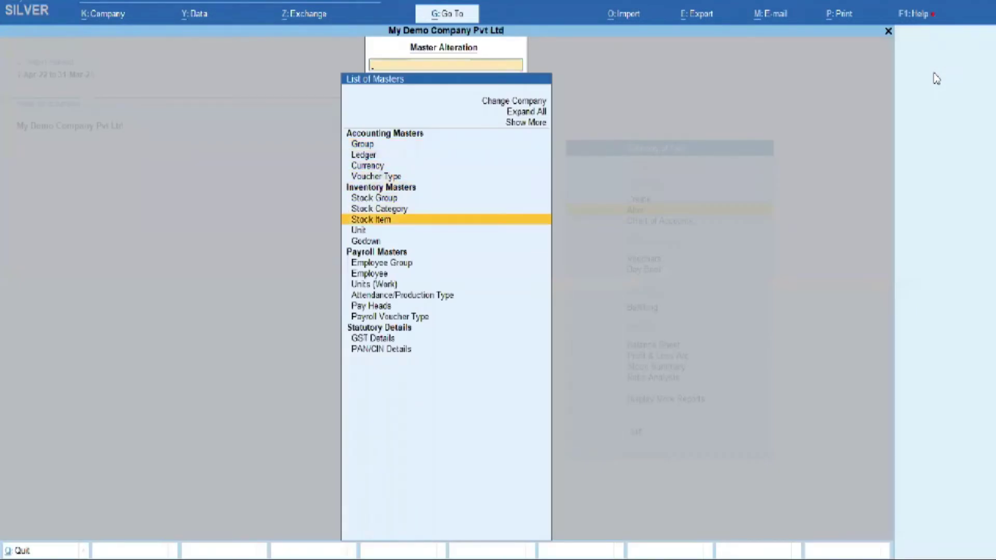
key("Down")
key("Up")
key("Up")
key("Up")
key("Up")
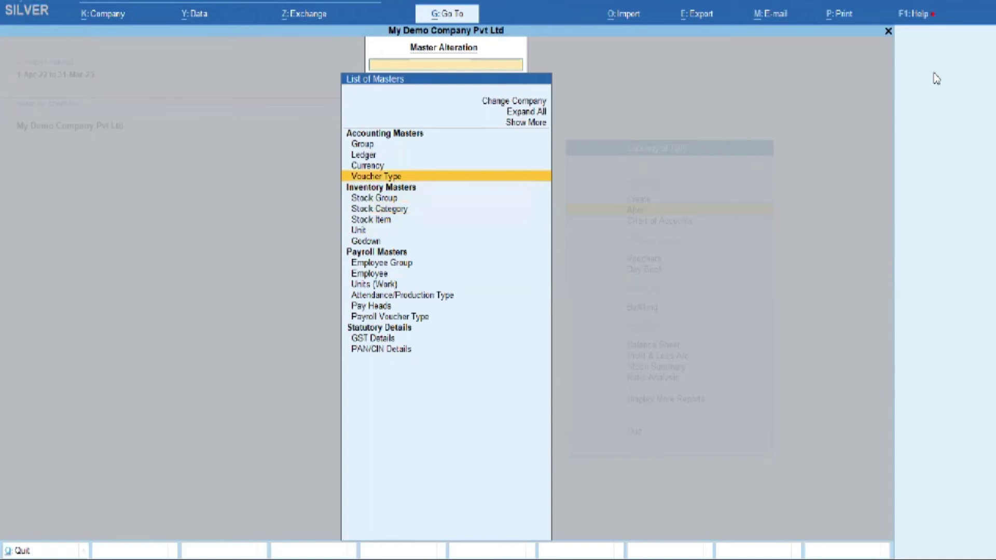
key("Return")
Open the Sales voucher type for alteration.
key("Down")
key("Down")
key("Down")
key("Down")
key("Down")
key("Down")
key("Down")
key("Down")
key("Down")
key("Down")
key("Down")
key("Down")
key("Down")
key("Down")
key("Down")
key("Down")
key("Down")
key("Down")
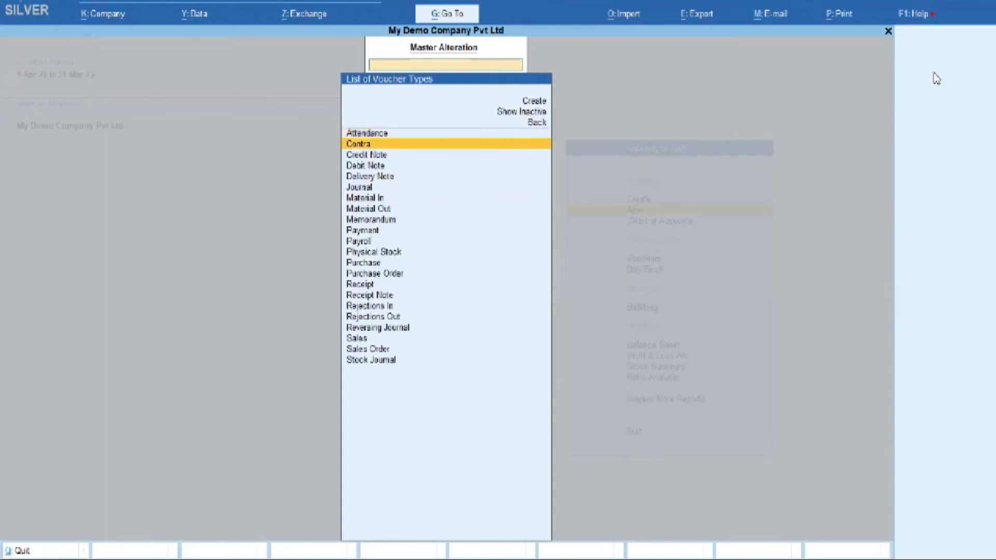
key("Down")
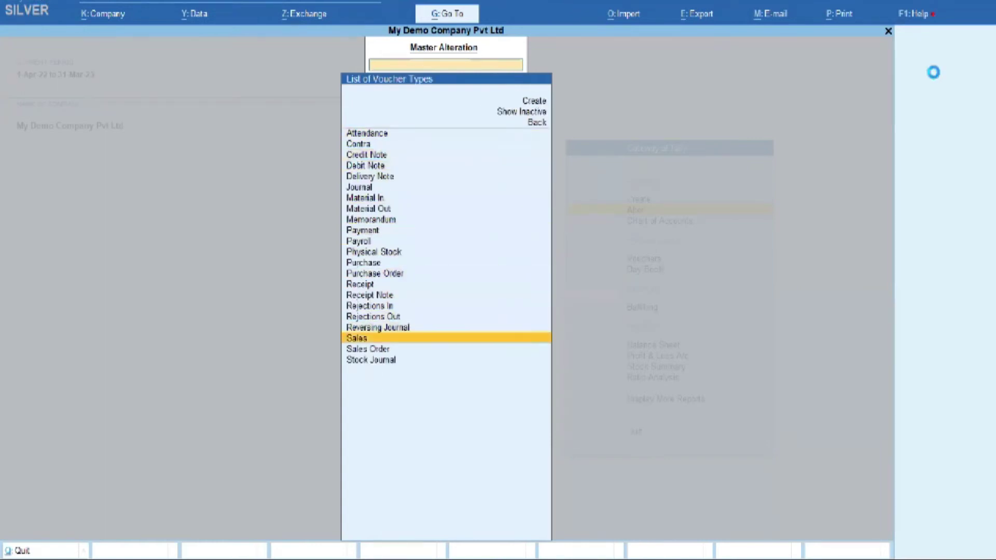
key("Return")
Set Use Default Godown to Yes with Main Location as the default for the Sales voucher type, and save it.
key("Return")
key("Return")
key("Return")
key("Return")
key("Return")
key("Return")
key("Return")
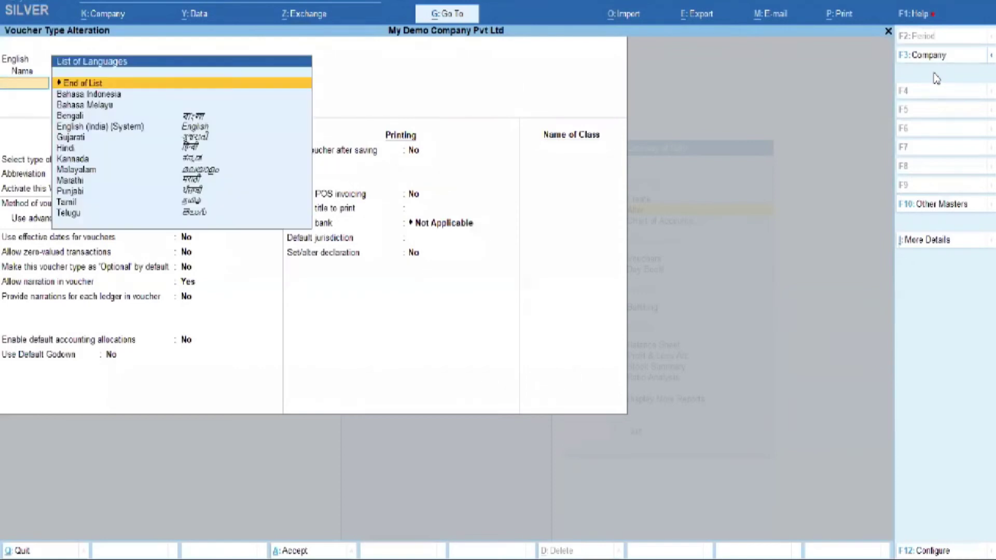
key("Return")
key("Return")
key("Return")
key("Return")
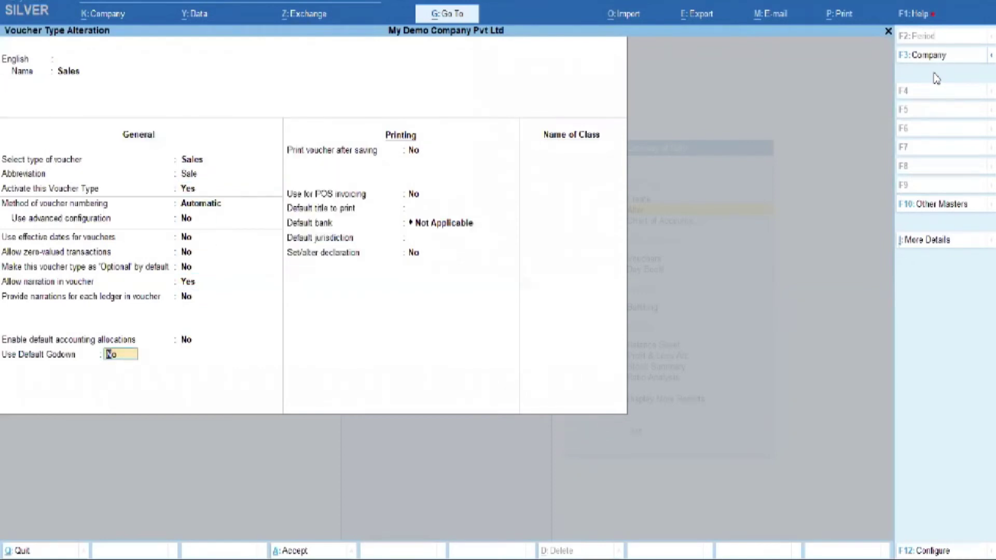
type("y")
key("Return")
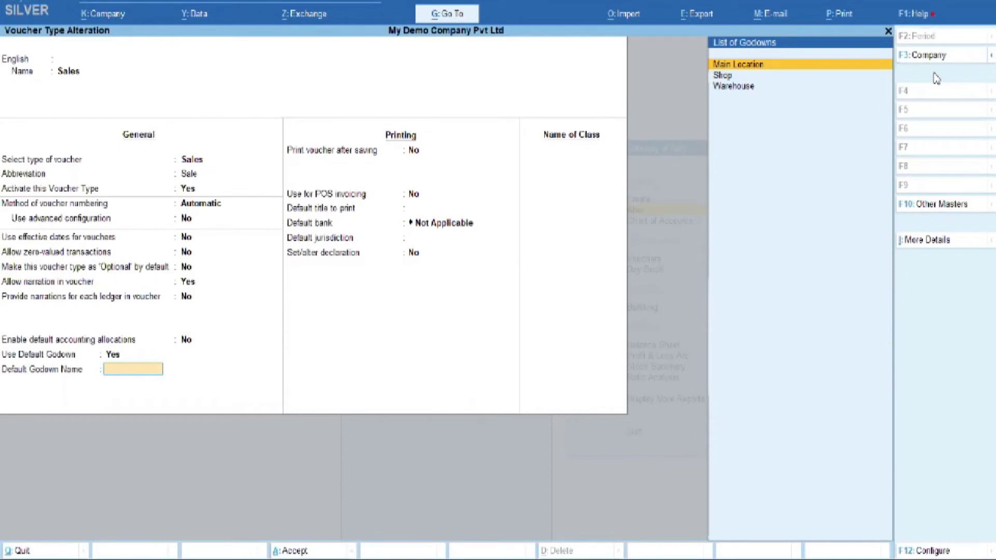
key("Return")
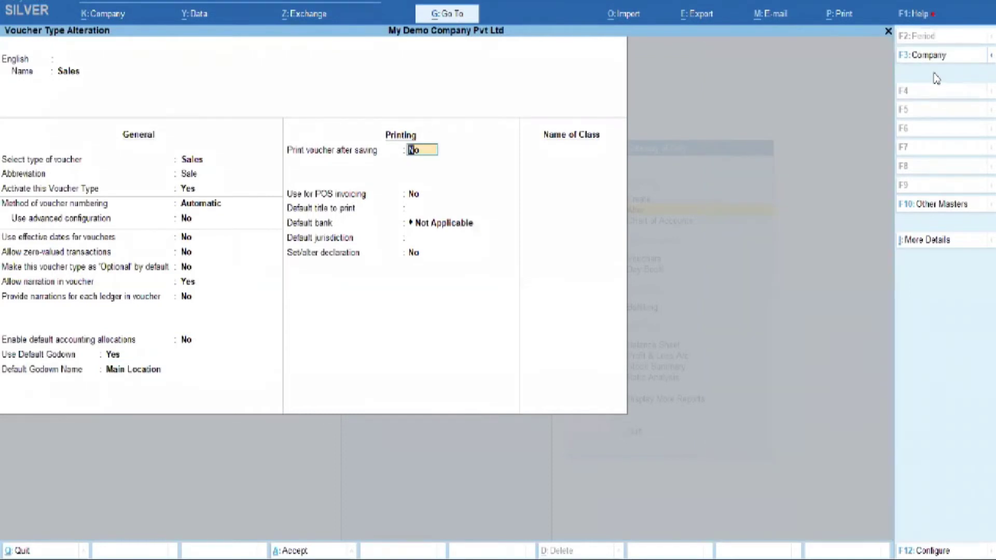
key("ctrl+a")
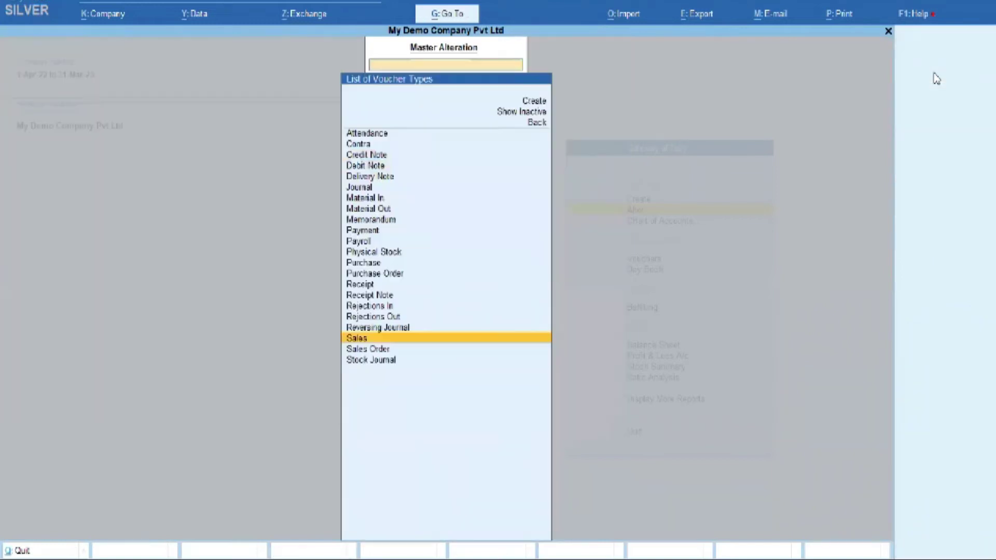
Start a new voucher type named Sales From Shop and set its type of voucher to Sales.
key("Up")
key("Up")
key("Up")
key("Up")
key("Up")
key("Up")
key("Up")
key("Up")
key("Up")
key("Up")
key("Up")
key("Up")
key("Up")
key("Up")
key("Up")
key("Up")
key("Up")
key("Up")
key("Up")
key("Up")
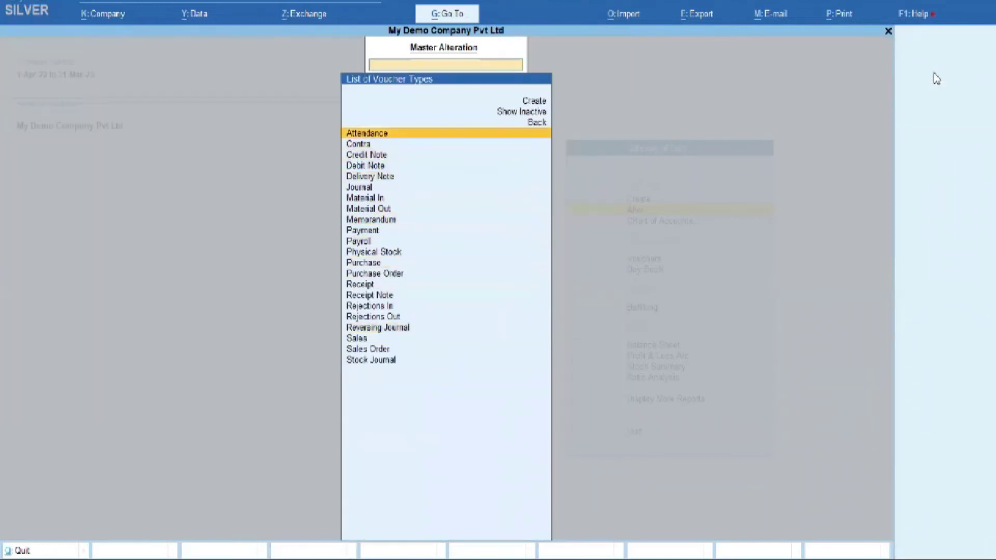
key("Up")
key("Up")
key("Return")
type("Sales from Shop")
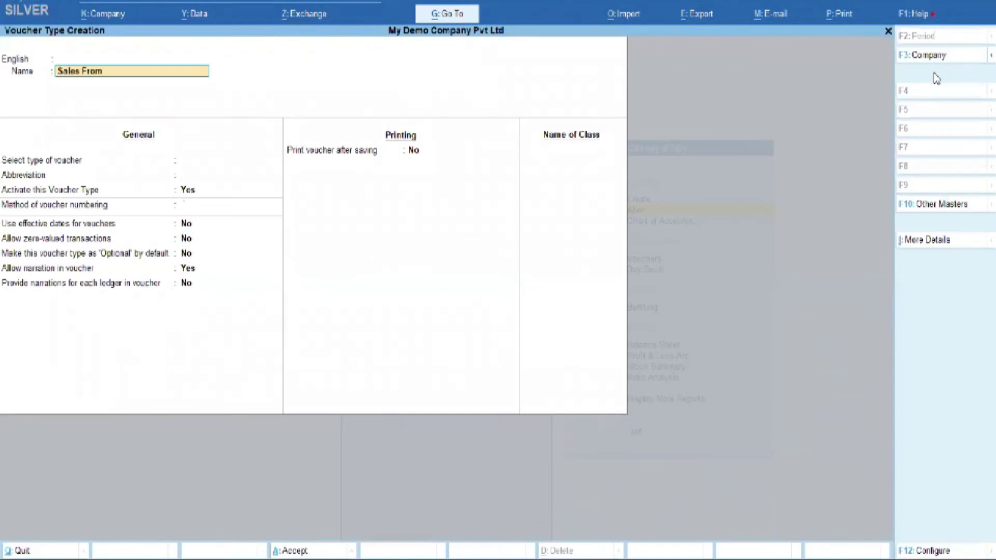
key("Return")
key("Return")
key("Return")
key("Up")
type("Sa")
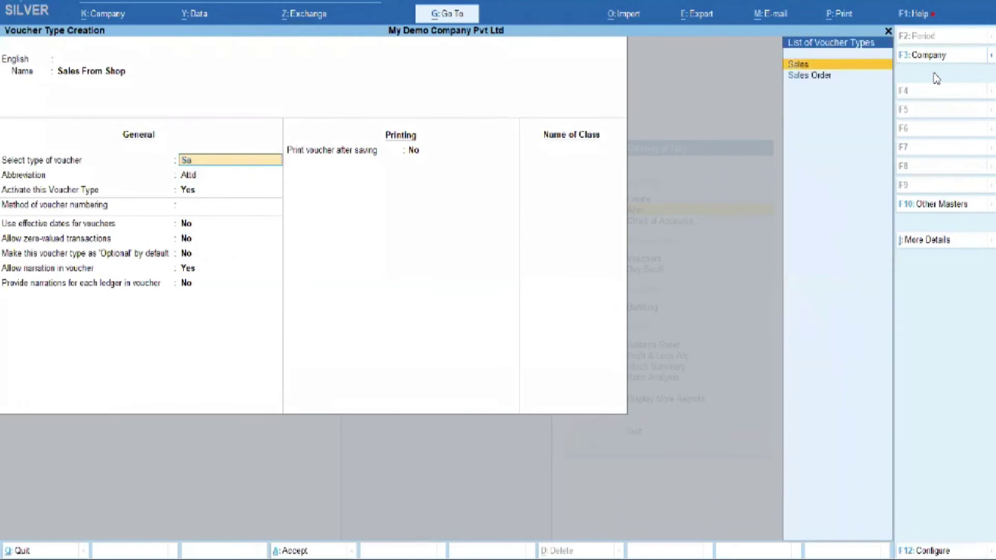
key("Return")
Set Use Default Godown to Yes with Shop as the default for Sales From Shop, save it, and return to the Gateway.
key("Return")
key("Return")
key("Return")
key("Return")
key("Return")
key("Return")
key("Return")
key("Return")
key("Return")
key("Return")
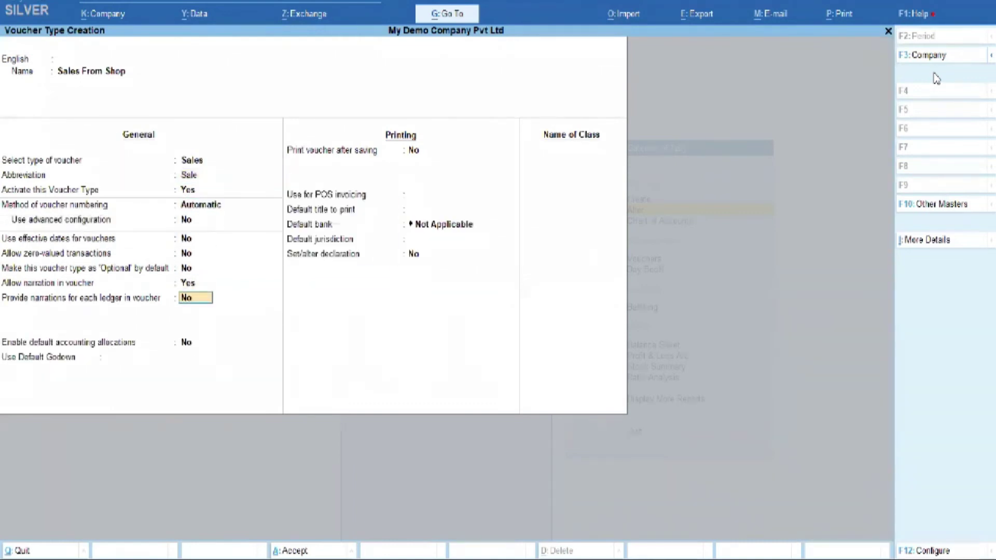
type("y")
key("Return")
key("Down")
key("Return")
key("Return")
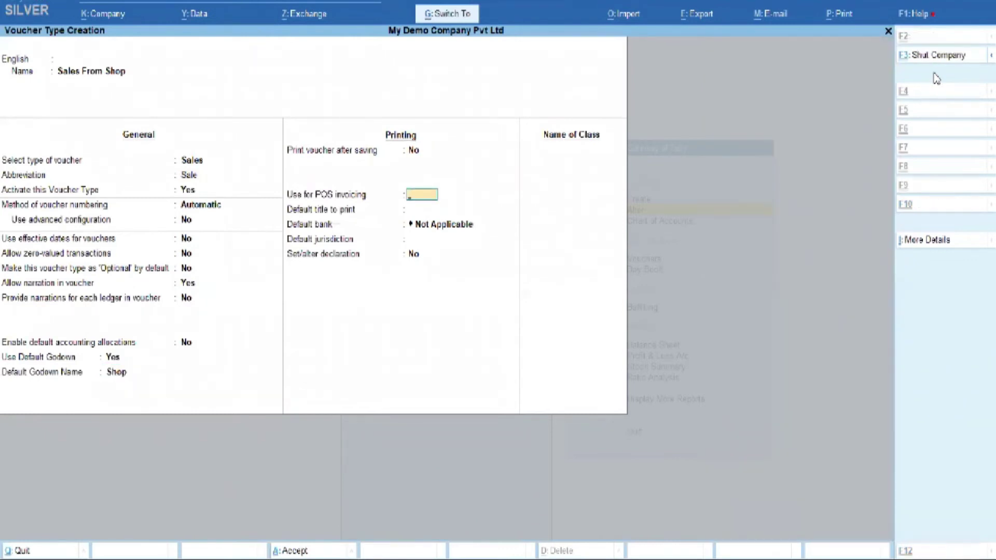
key("ctrl+a")
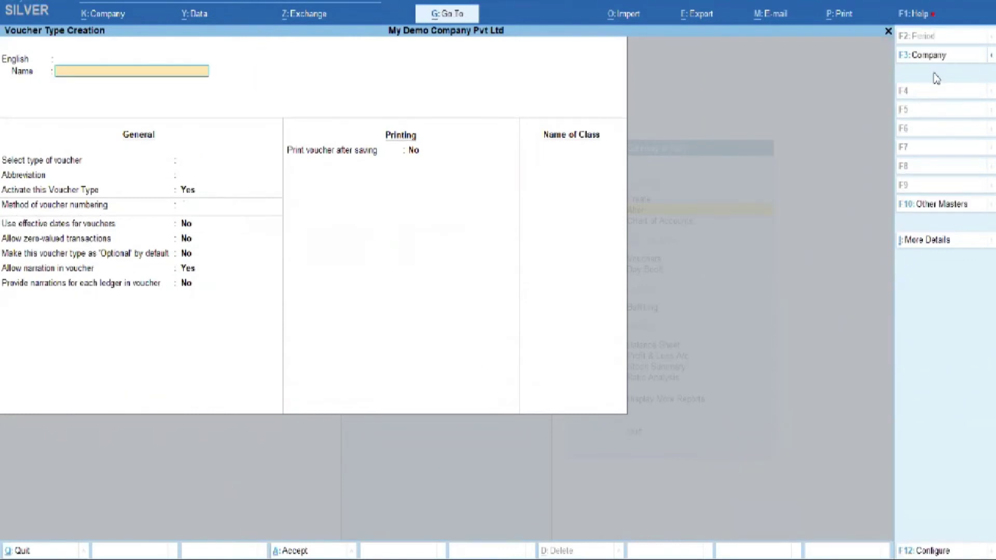
key("Escape")
key("Escape")
key("Escape")
key("Escape")
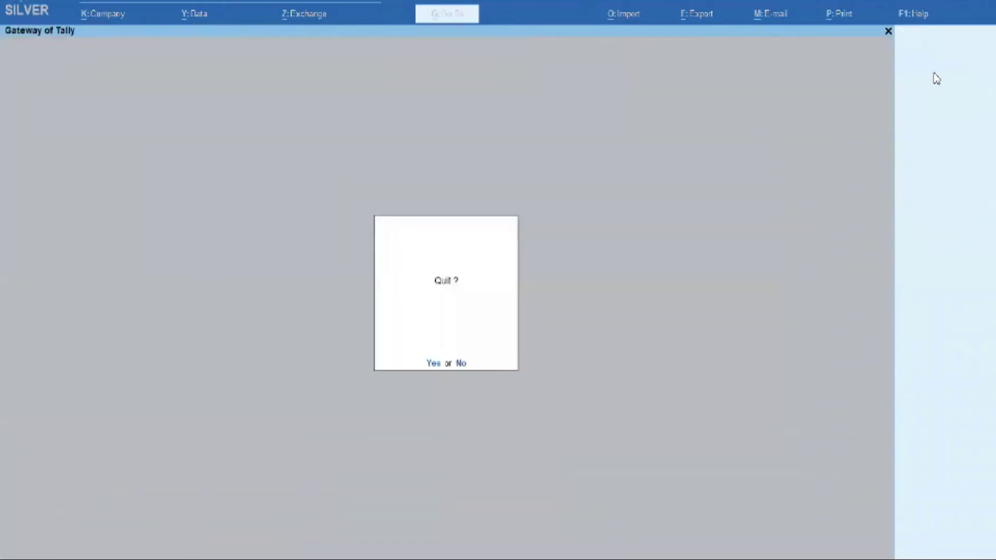
Start a new Sales voucher with Cash as the party account and leave all its dispatch details blank.
key("Down")
key("Down")
key("Down")
key("Return")
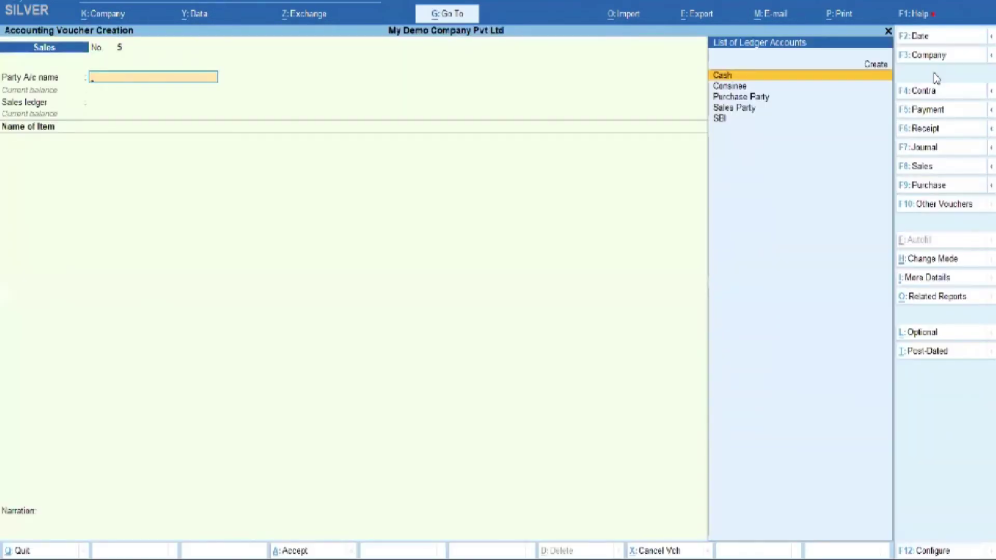
key("Return")
key("Return")
key("Return")
key("Return")
key("Return")
key("Return")
key("Return")
key("Return")
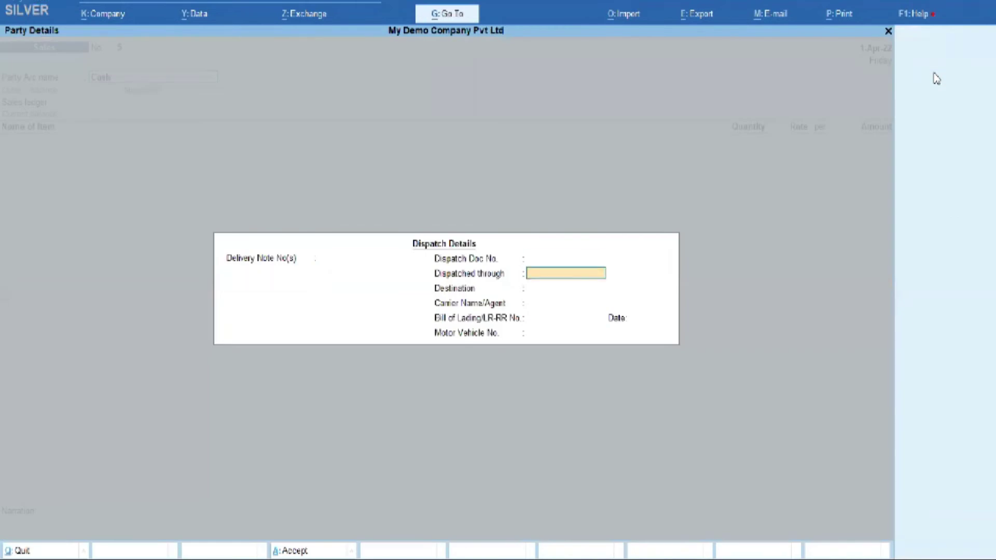
key("Return")
key("Return")
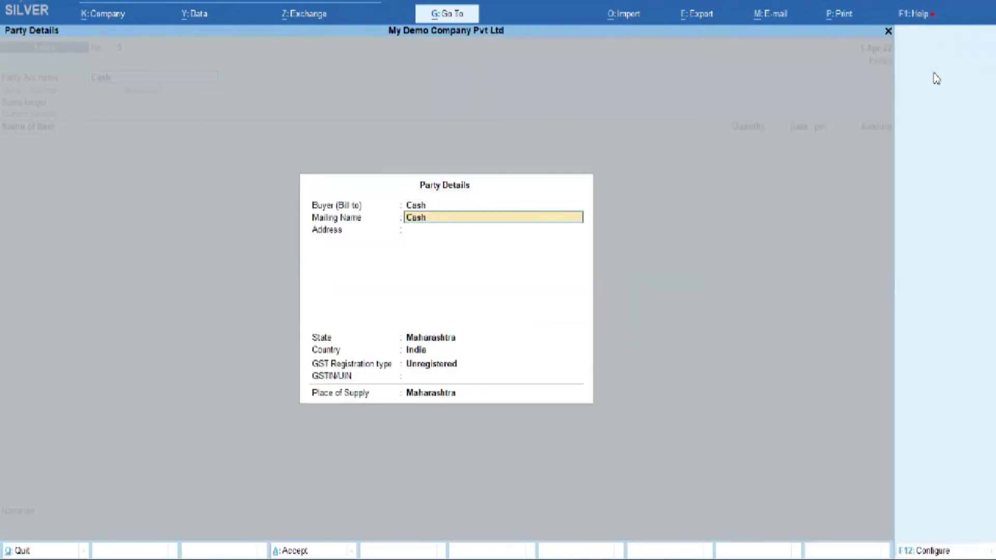
Accept the Cash party details as they are and choose Sales as the sales ledger.
key("Return")
key("Return")
key("Return")
key("Return")
key("Return")
key("Return")
key("Return")
key("Return")
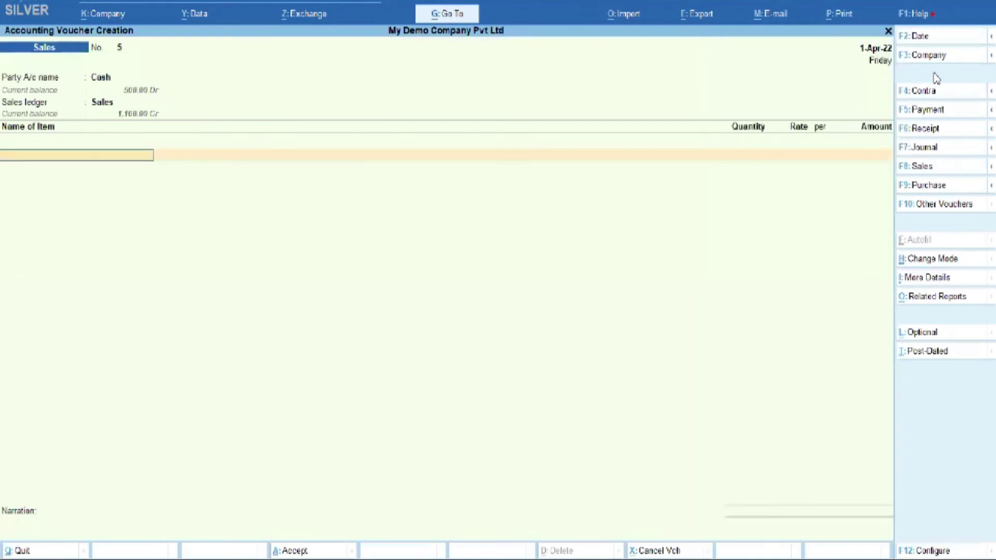
Add Item 1 to the Sales voucher and check which godown its item allocation uses by default.
key("Down")
key("Down")
key("Down")
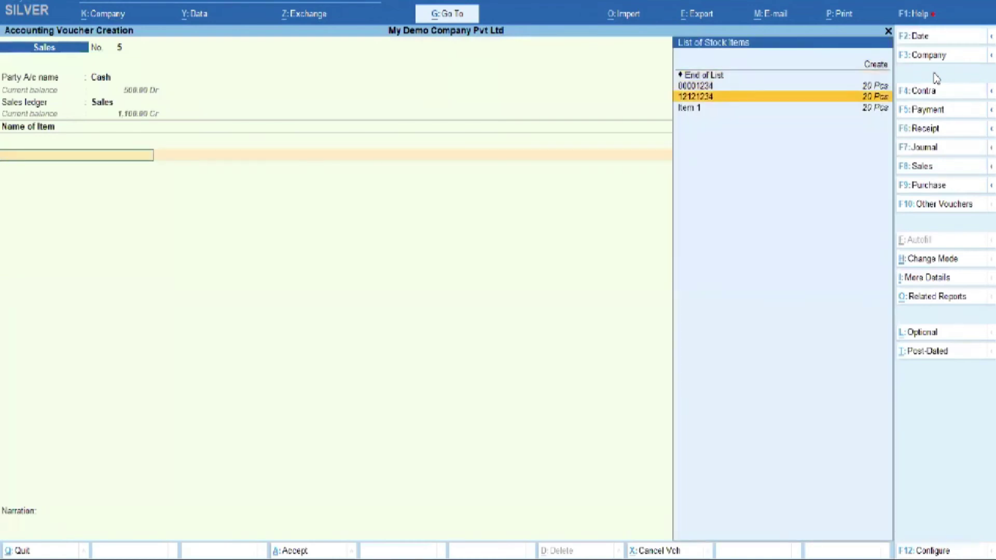
key("Return")
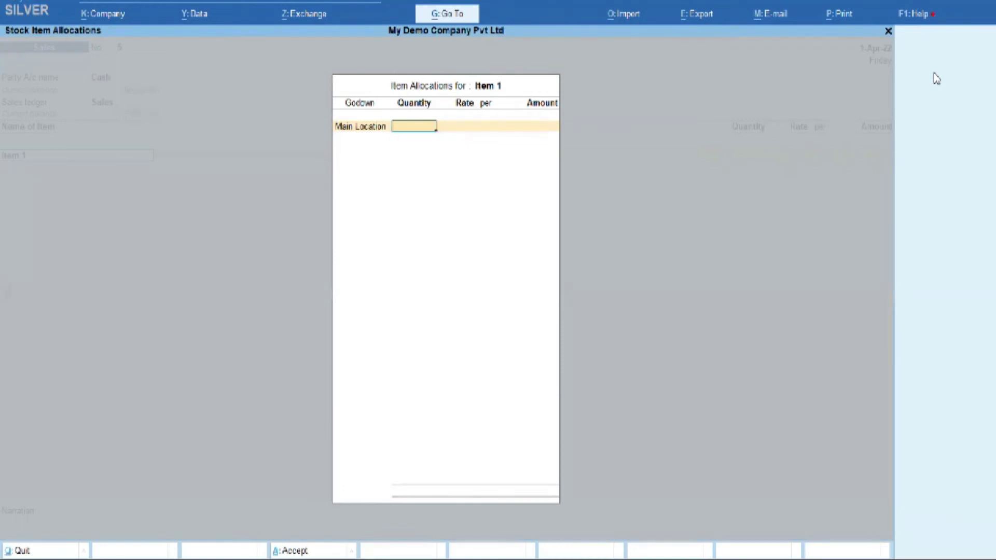
key("Escape")
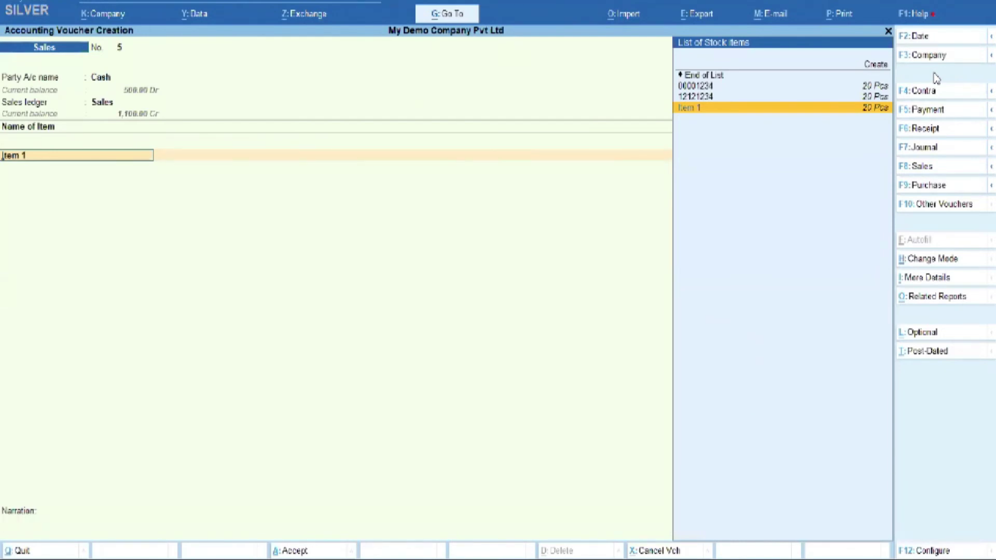
key("Return")
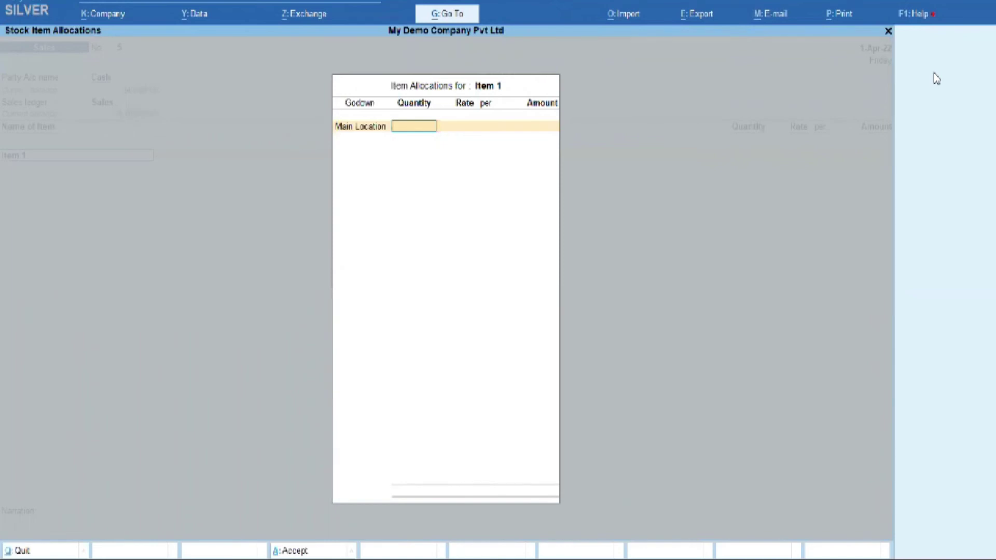
key("Escape")
key("Return")
Enter a quantity of 10 Pcs for Item 1, keep the proposed rate, and save the Sales voucher.
type("10")
key("Return")
key("Return")
key("Return")
key("Return")
key("Return")
key("Return")
key("Return")
key("Return")
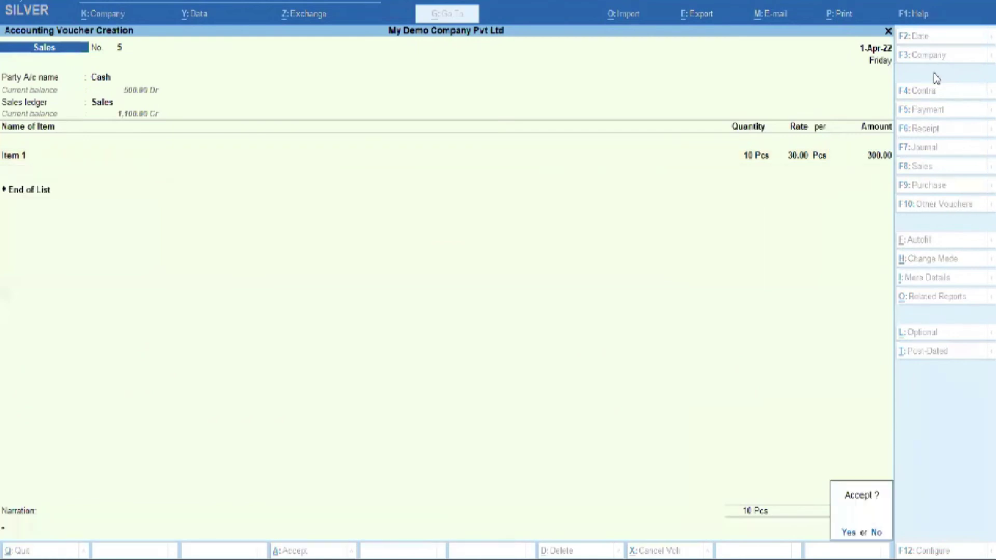
key("Return")
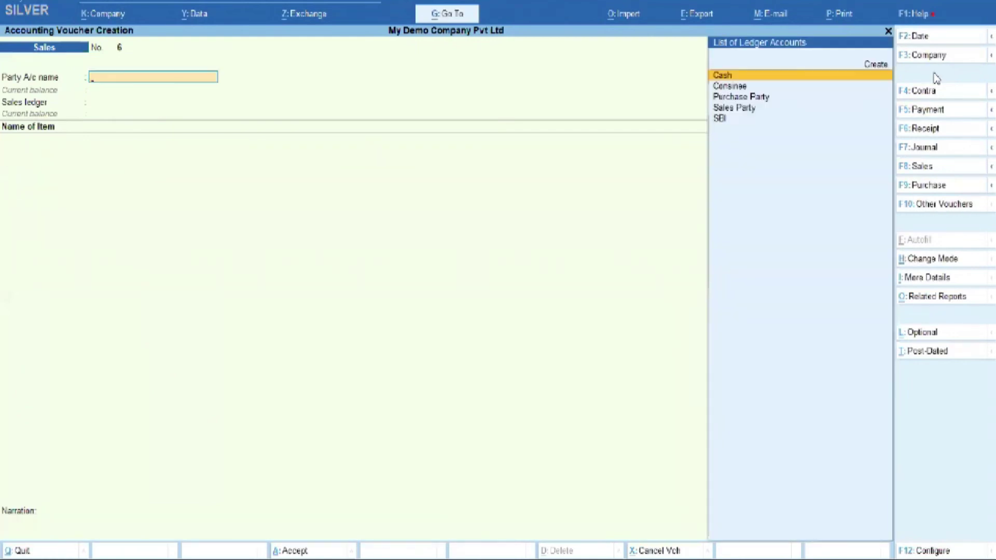
Change the type of the new voucher to Sales From Shop.
key("F8")
key("Down")
key("Down")
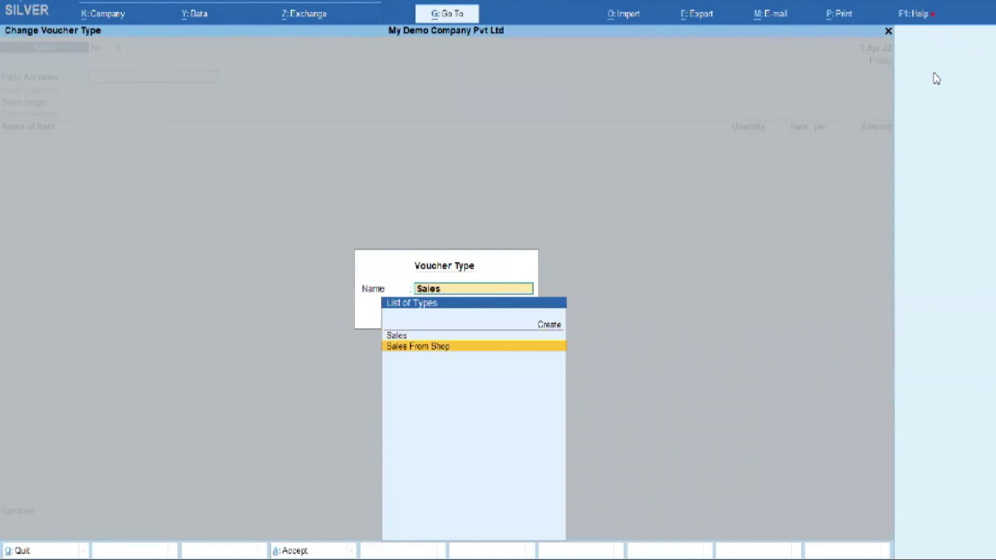
key("Return")
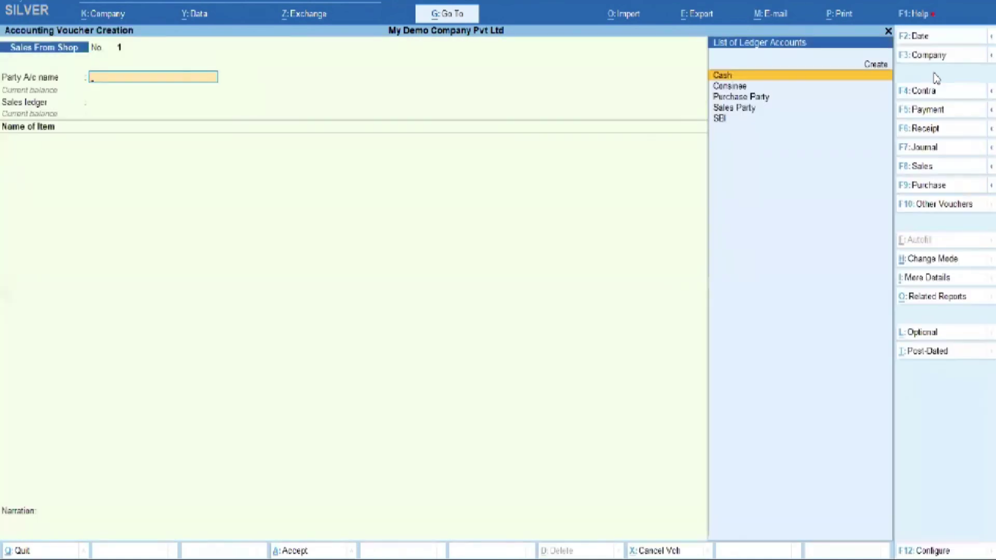
Choose Cash as the party, accept the dispatch and party details unchanged, and select the Sales ledger.
key("Return")
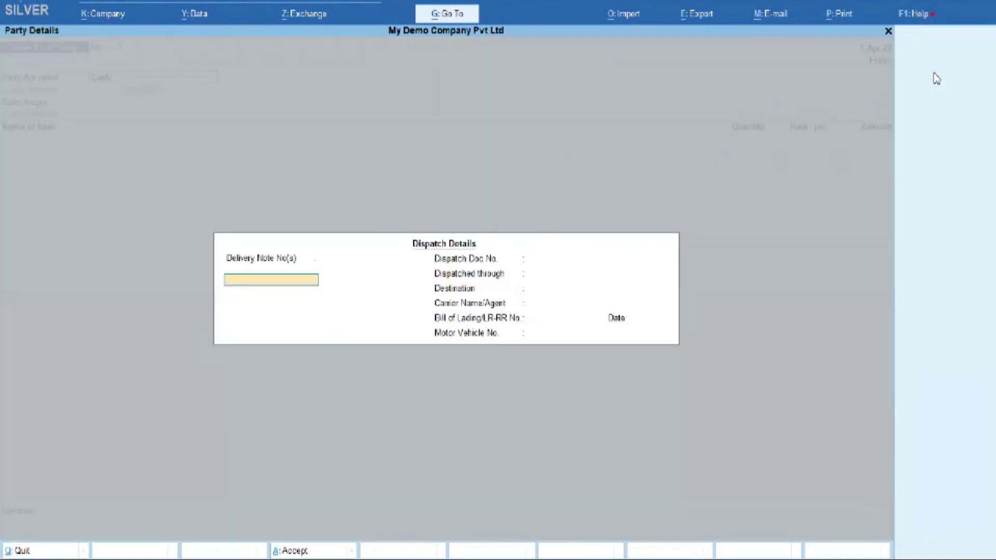
key("ctrl+a")
key("ctrl+a")
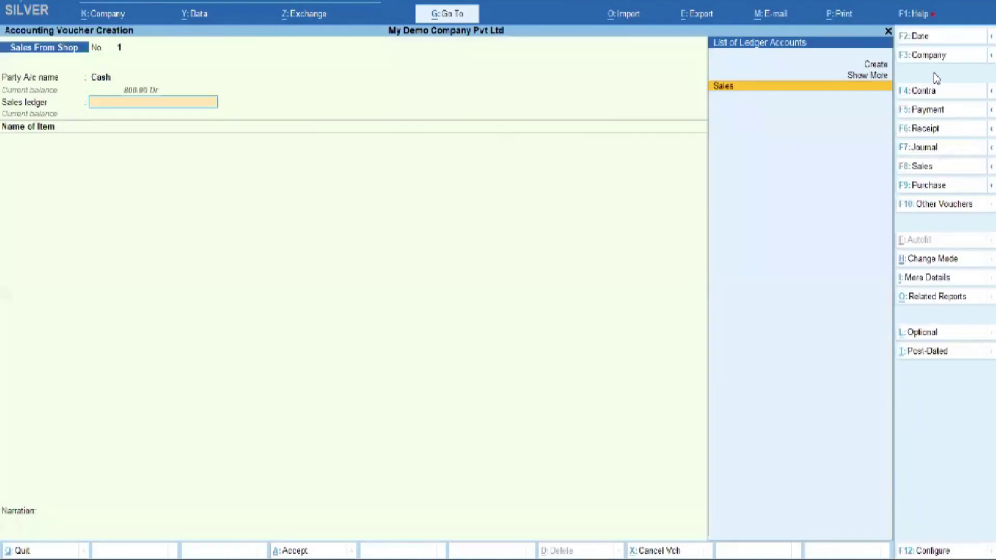
key("Return")
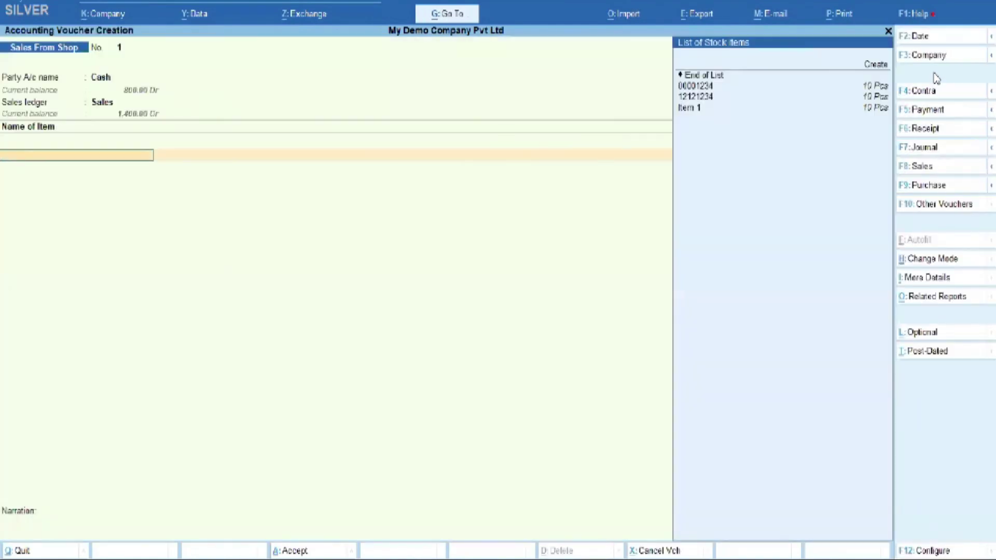
Add Item 1 to the Sales From Shop voucher and check the default godown in its item allocation.
key("Down")
key("Down")
key("Down")
key("Return")
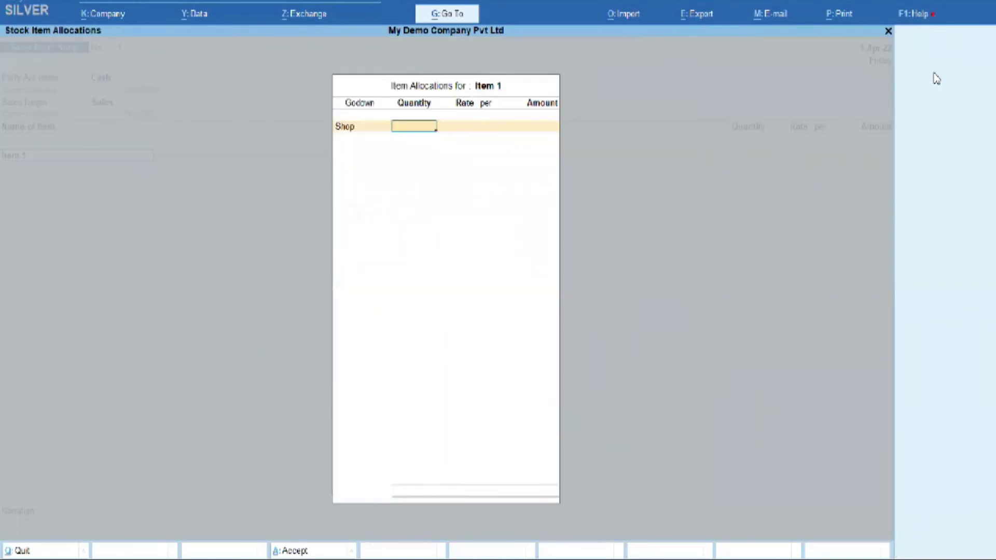
key("Escape")
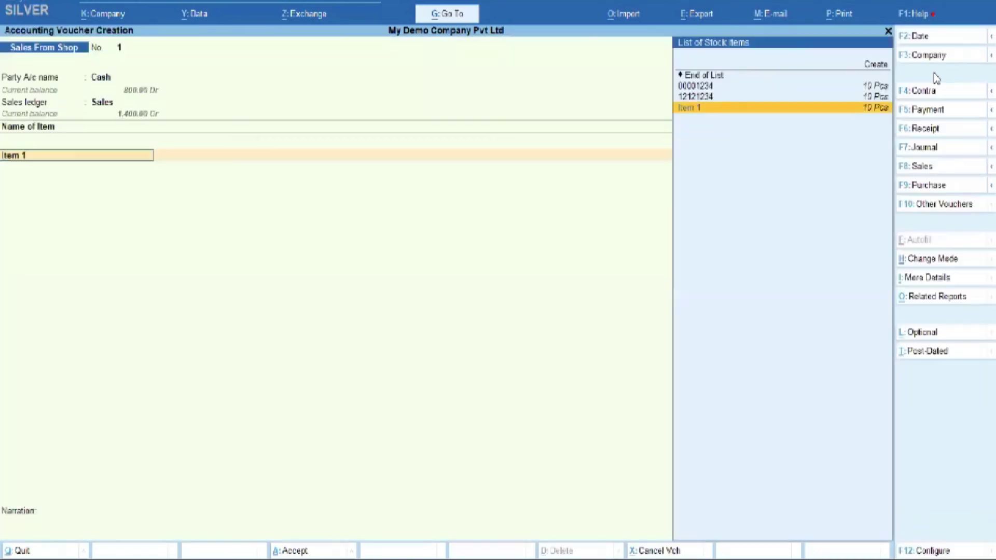
key("Return")
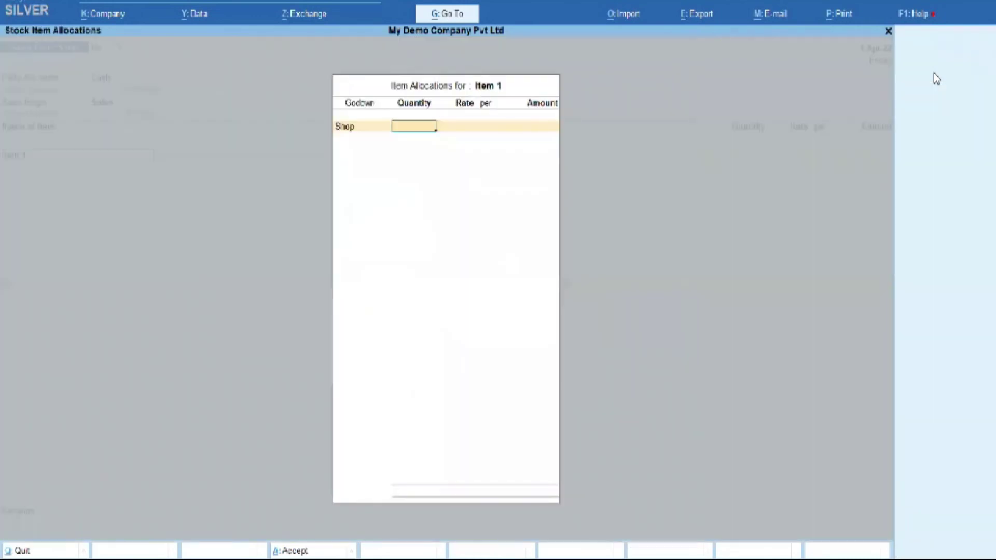
Enter a quantity of 5 Pcs for Item 1, keep the proposed rate, and save the Sales From Shop voucher.
type("5")
key("Return")
key("Return")
key("Return")
key("Return")
key("Return")
key("Return")
key("Return")
key("Return")
key("Return")
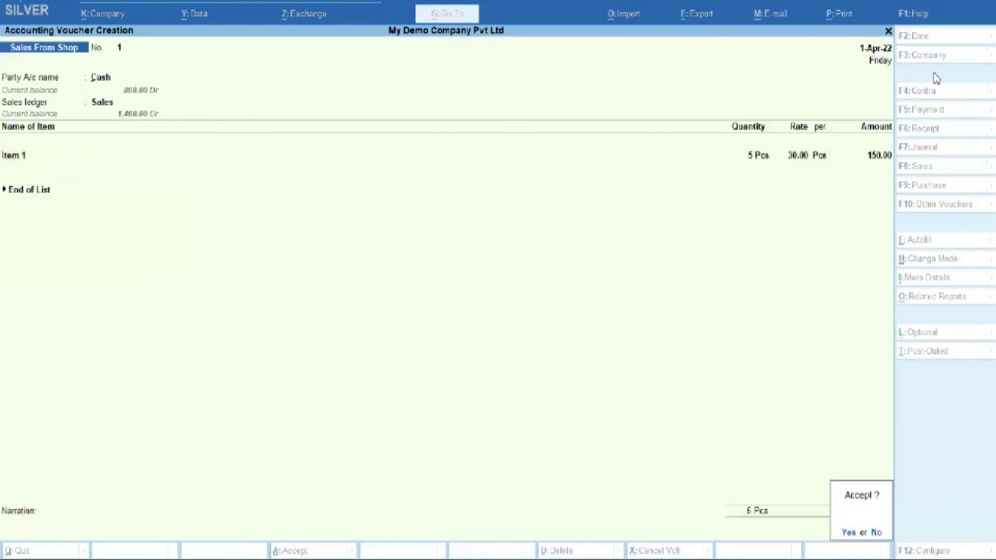
key("Return")
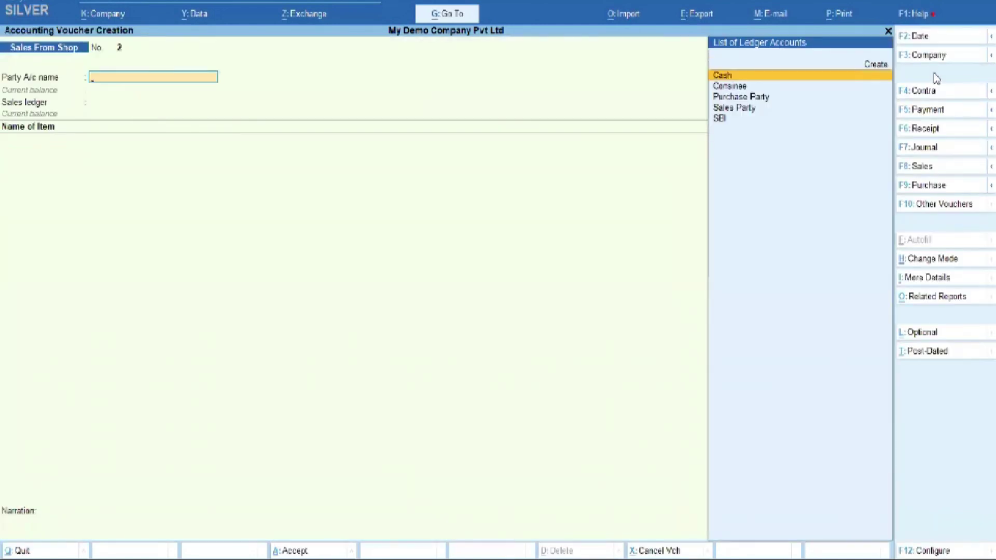